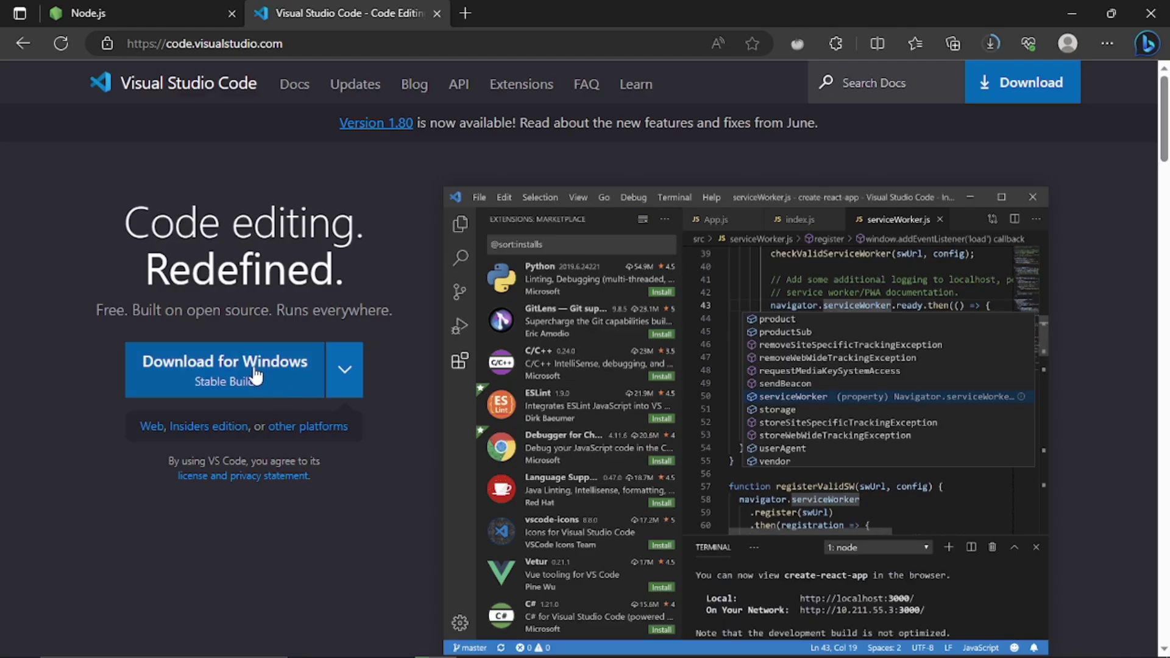
Download VS Code for Windows and create an AI-Chatbot desktop folder to open with Code.
left_click(257, 374)
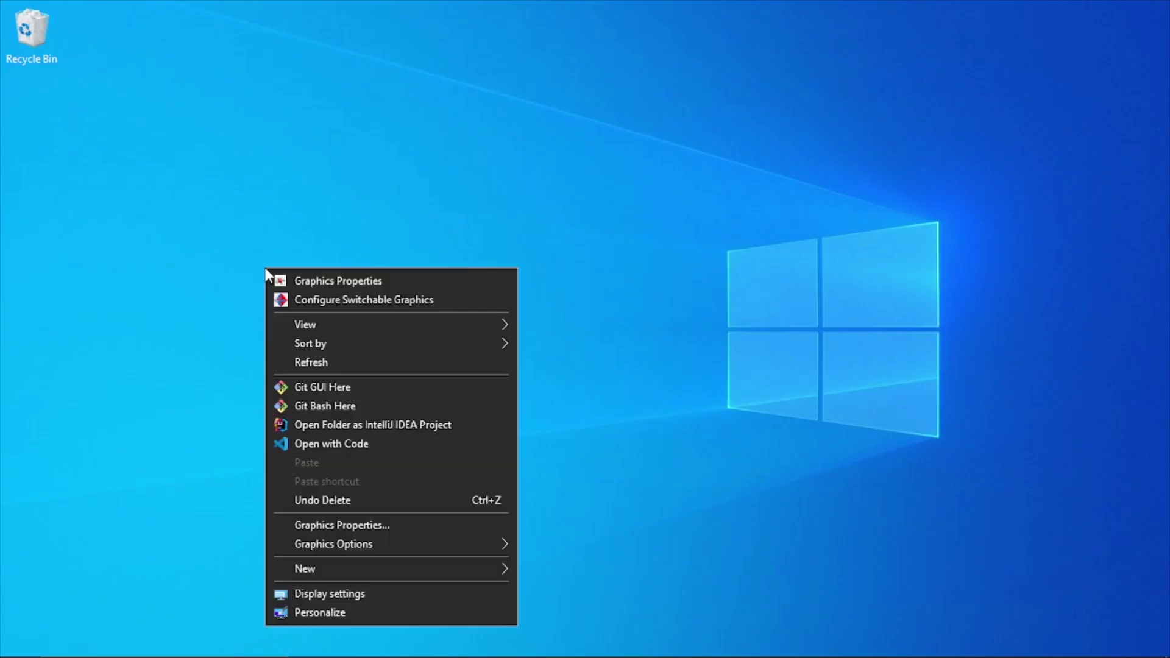
mouse_move(304, 568)
left_click(589, 449)
type("AI-Chatbot")
key("Return")
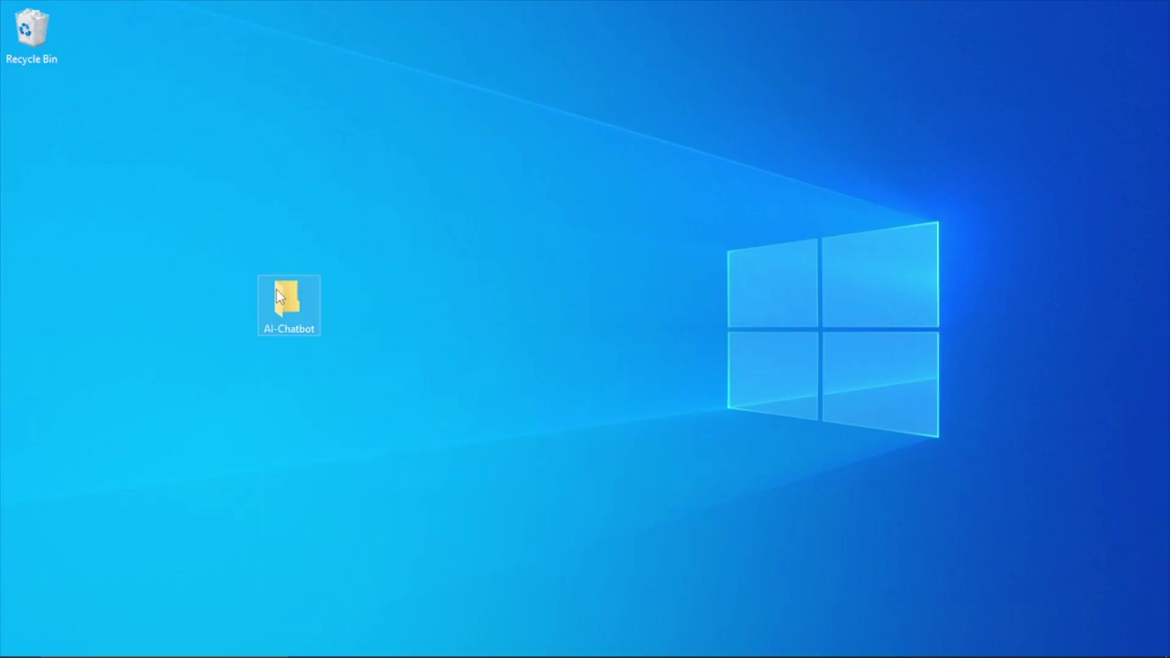
double_click(276, 289)
right_click(433, 272)
Open the folder in VS Code, then run npm init -y and npm install openai in the terminal.
left_click(512, 494)
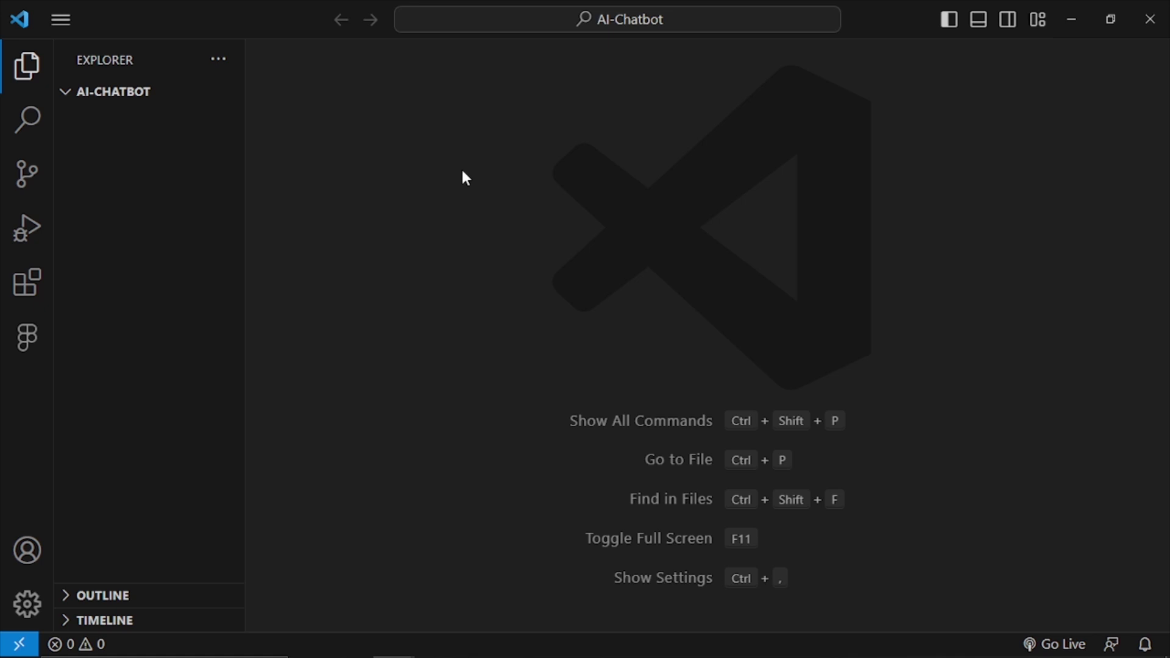
key("ctrl+grave")
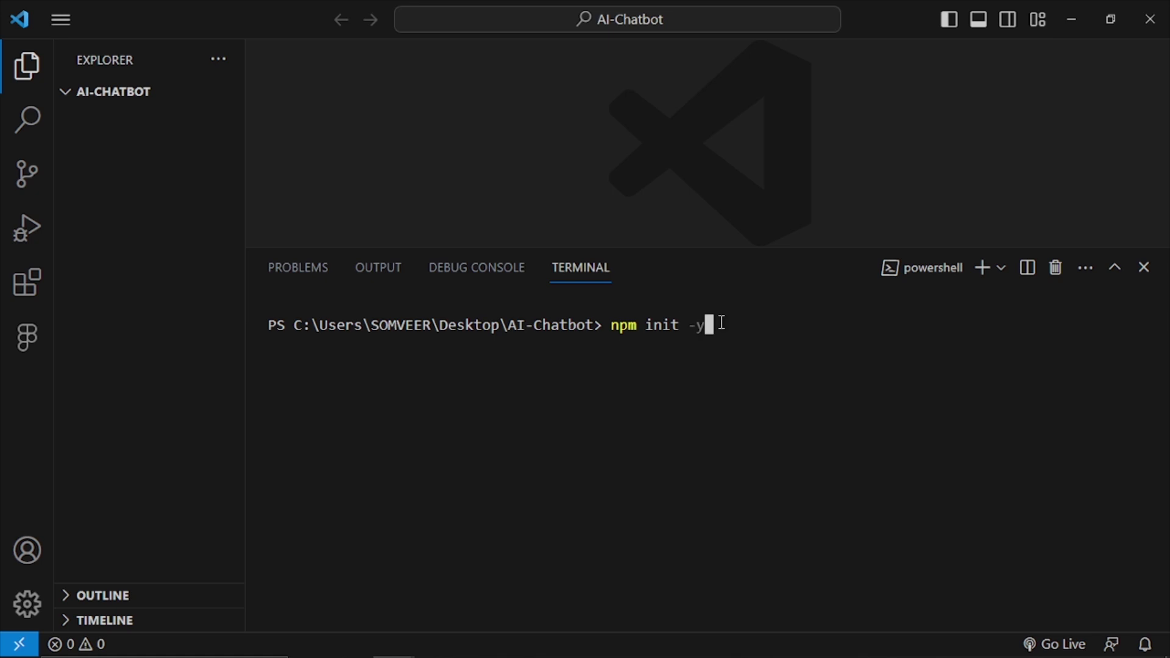
key("Return")
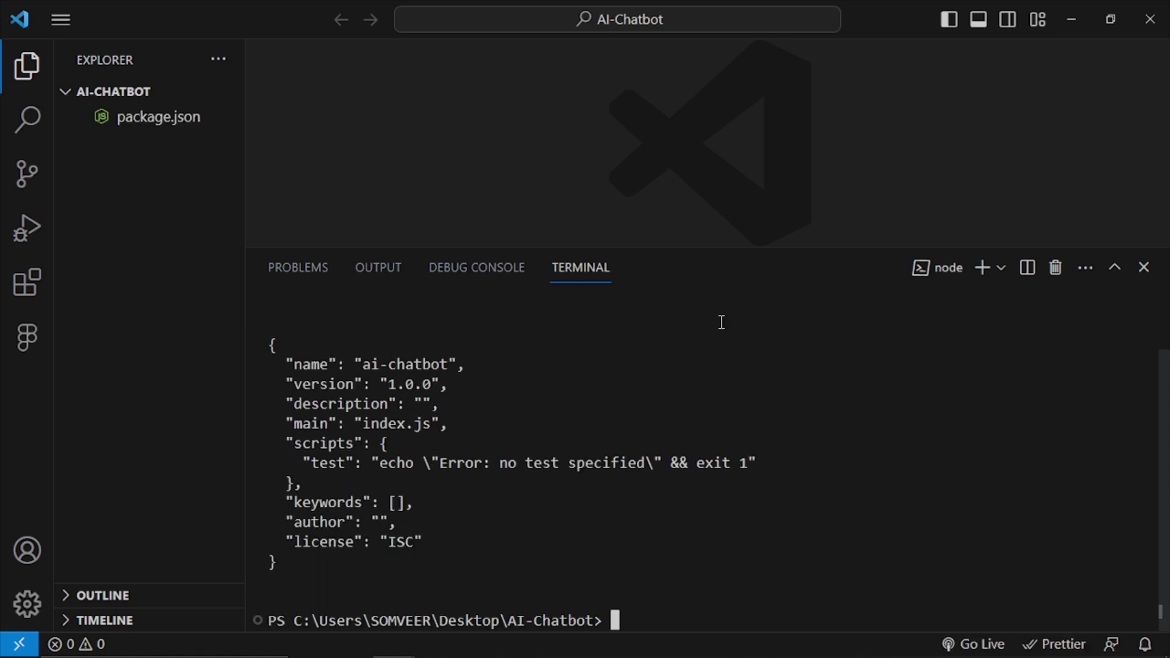
type("npm install openai")
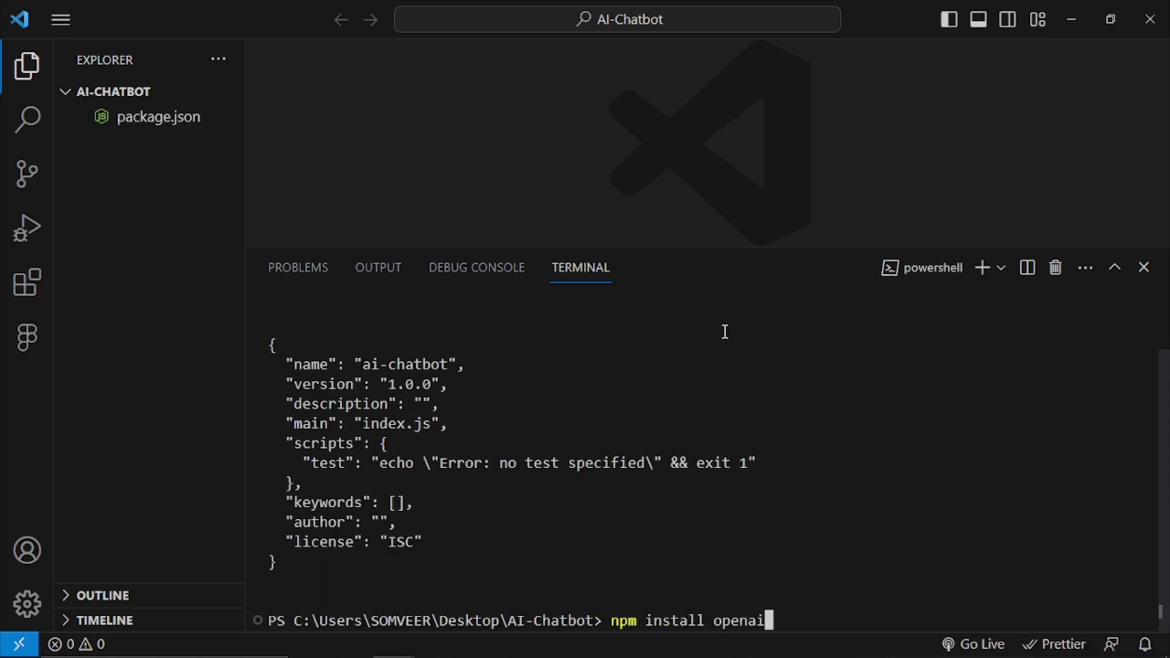
key("Return")
Create chatbot.js requiring Configuration and OpenAIApi and begin a new Configuration({ apiKey }) block.
left_click(146, 91)
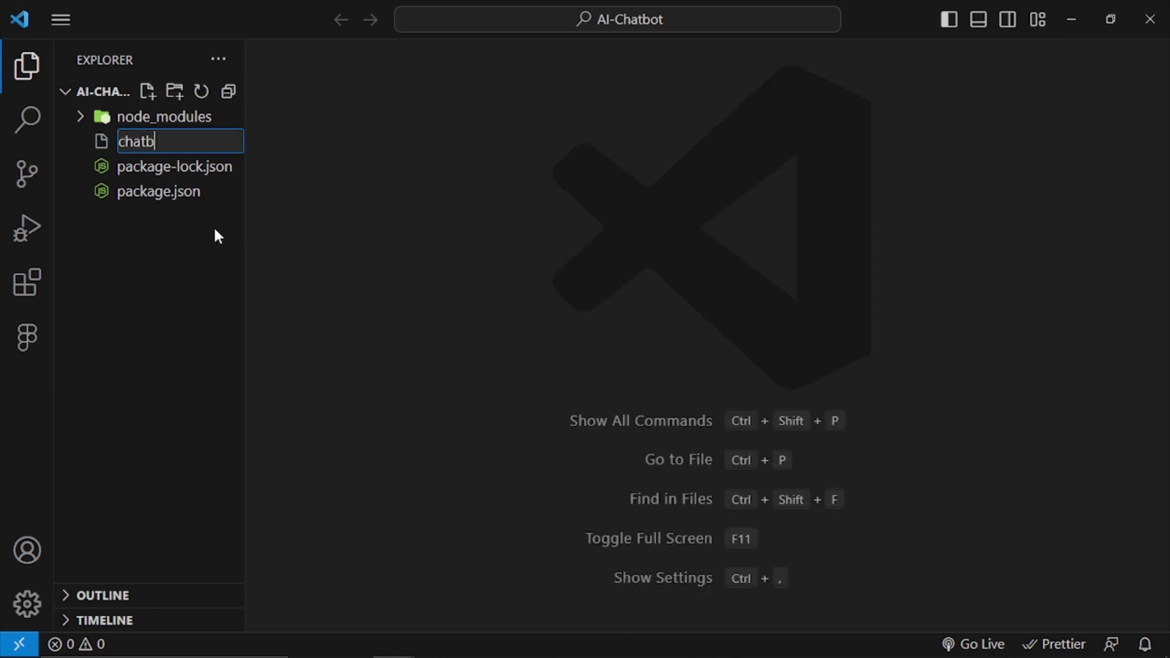
key("Return")
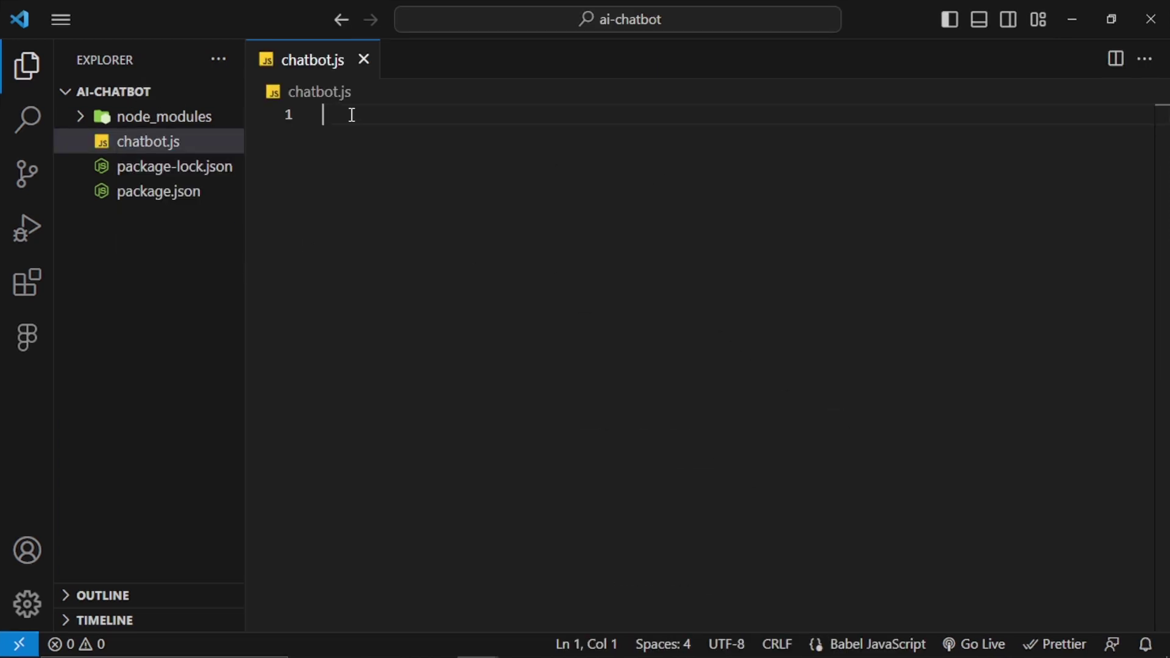
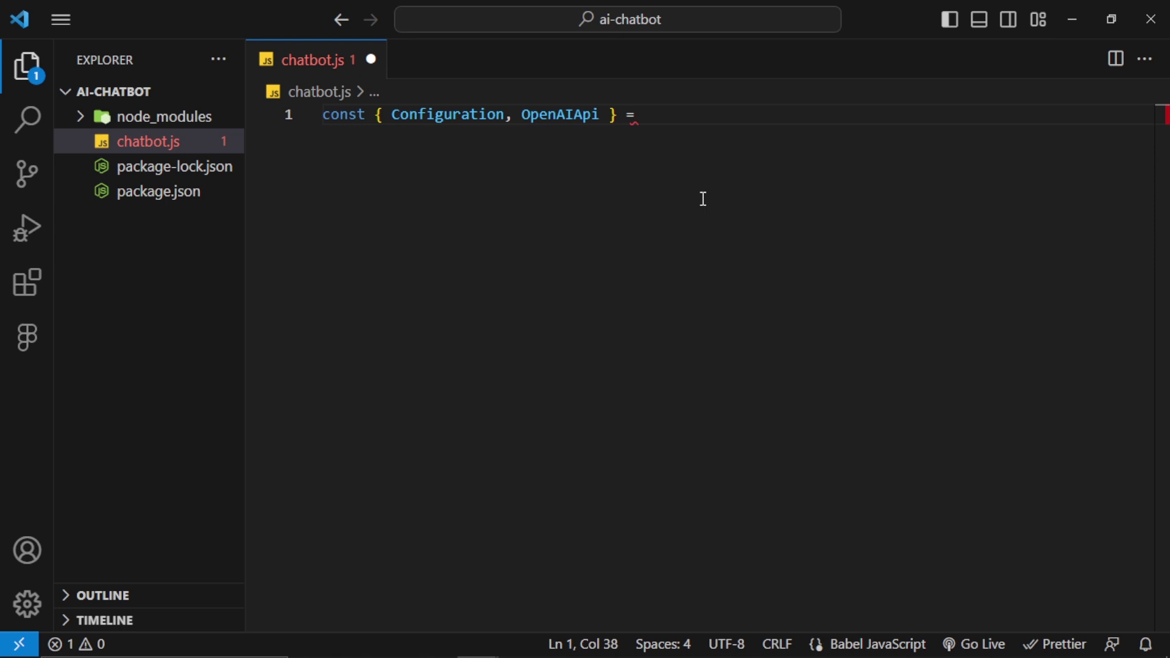
key("Return")
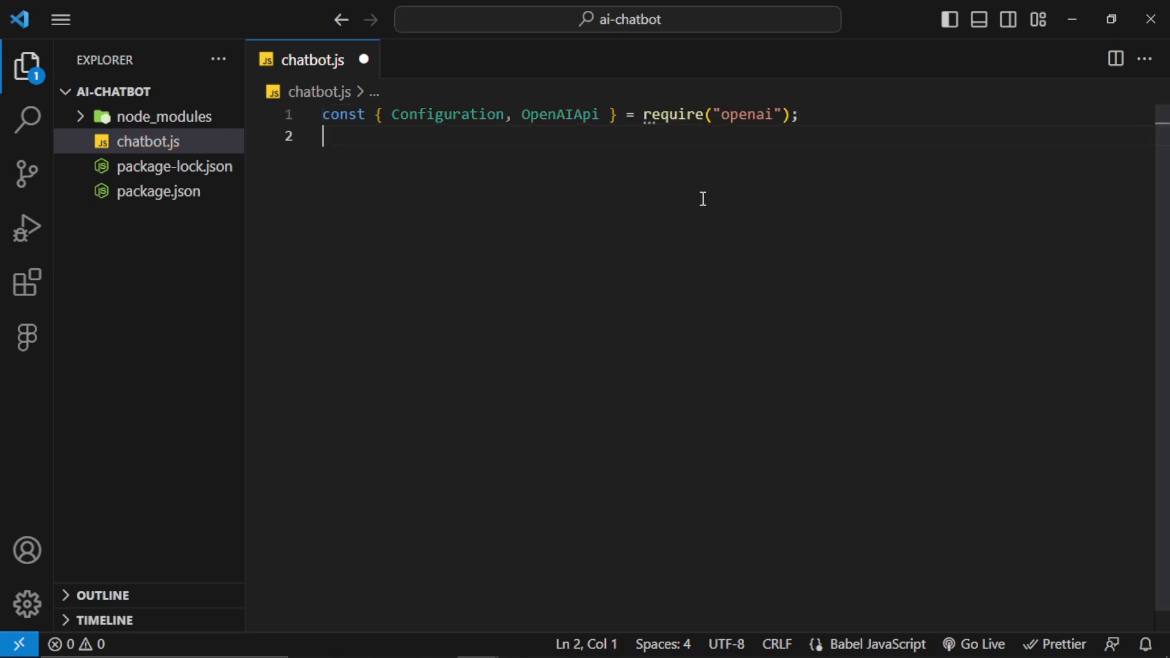
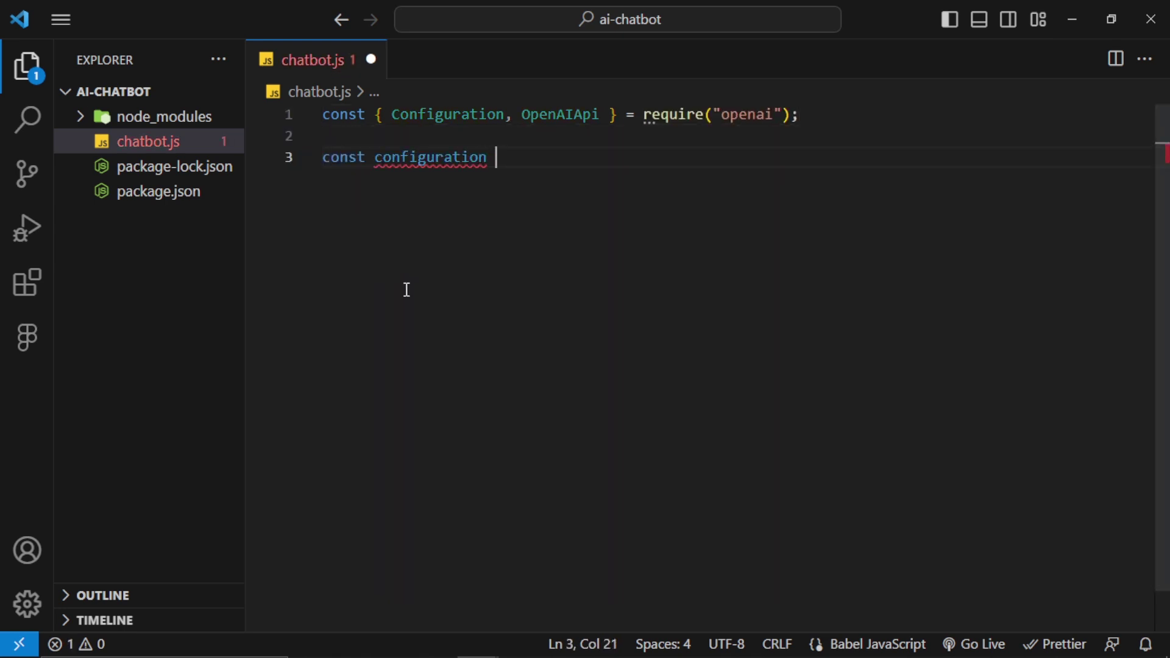
key("Return")
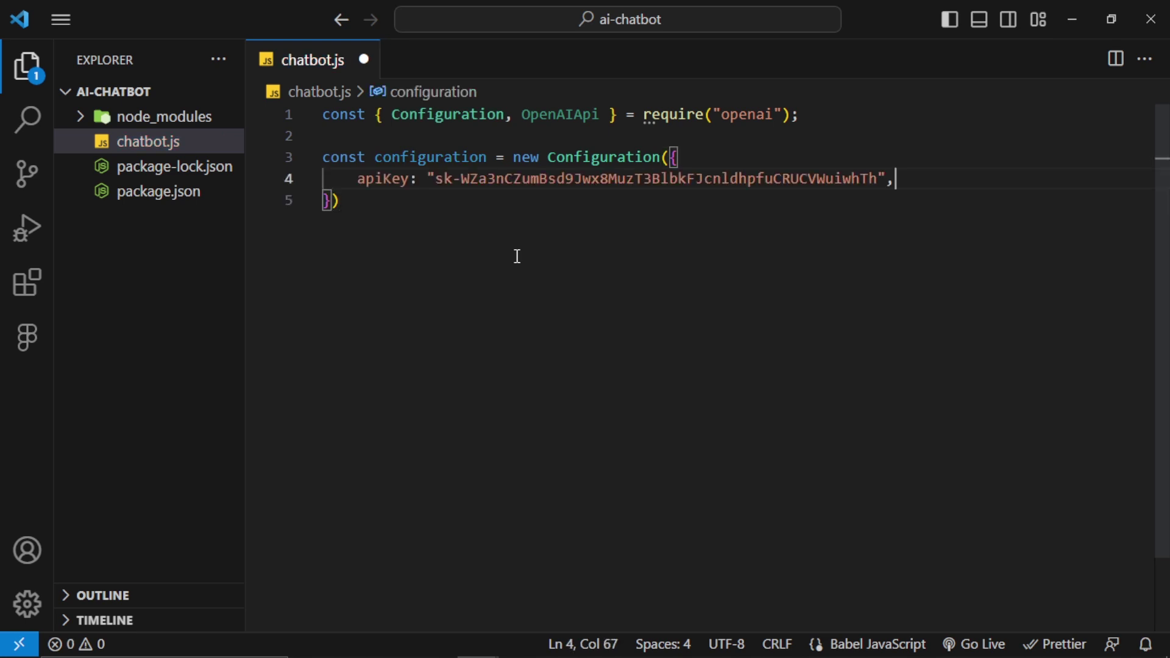
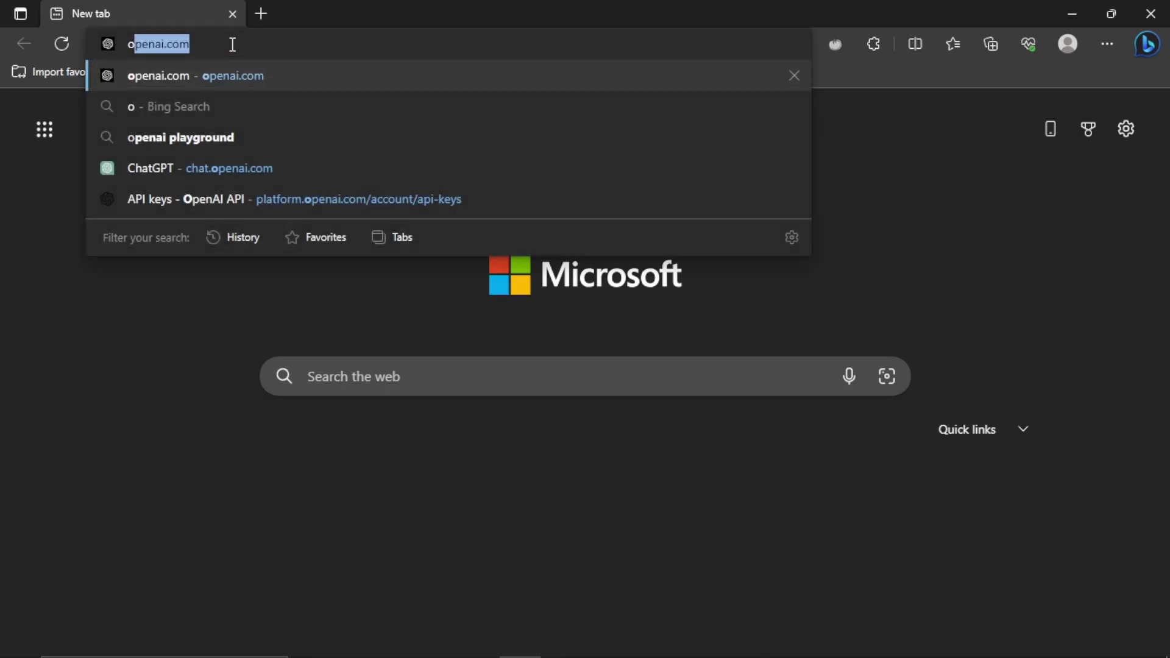
Load openai.com and sign in to the OpenAI API platform.
key("Return")
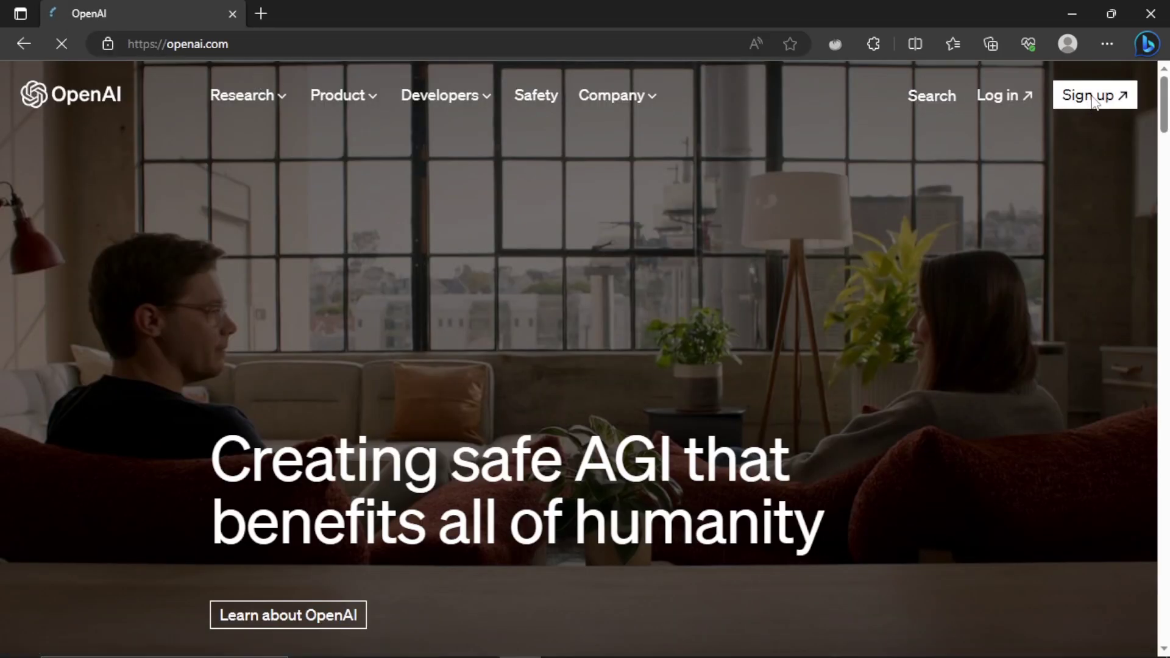
left_click(1096, 100)
left_click(661, 427)
Generate a new secret key from the account's View API keys page.
left_click(1136, 97)
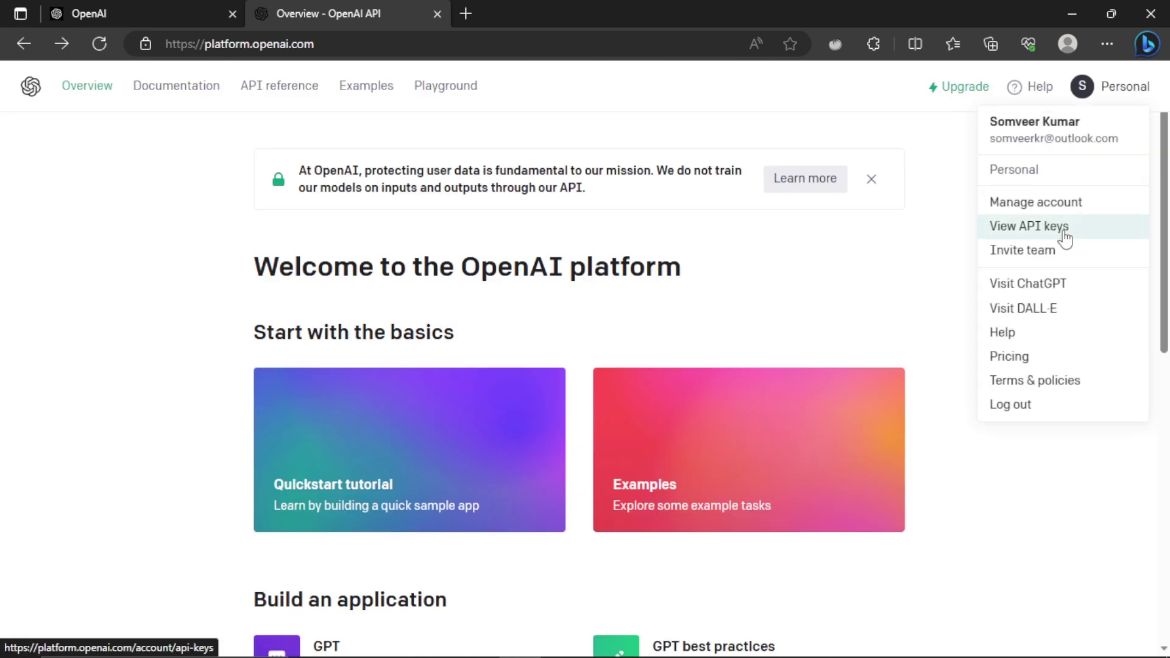
left_click(1006, 229)
left_click(375, 402)
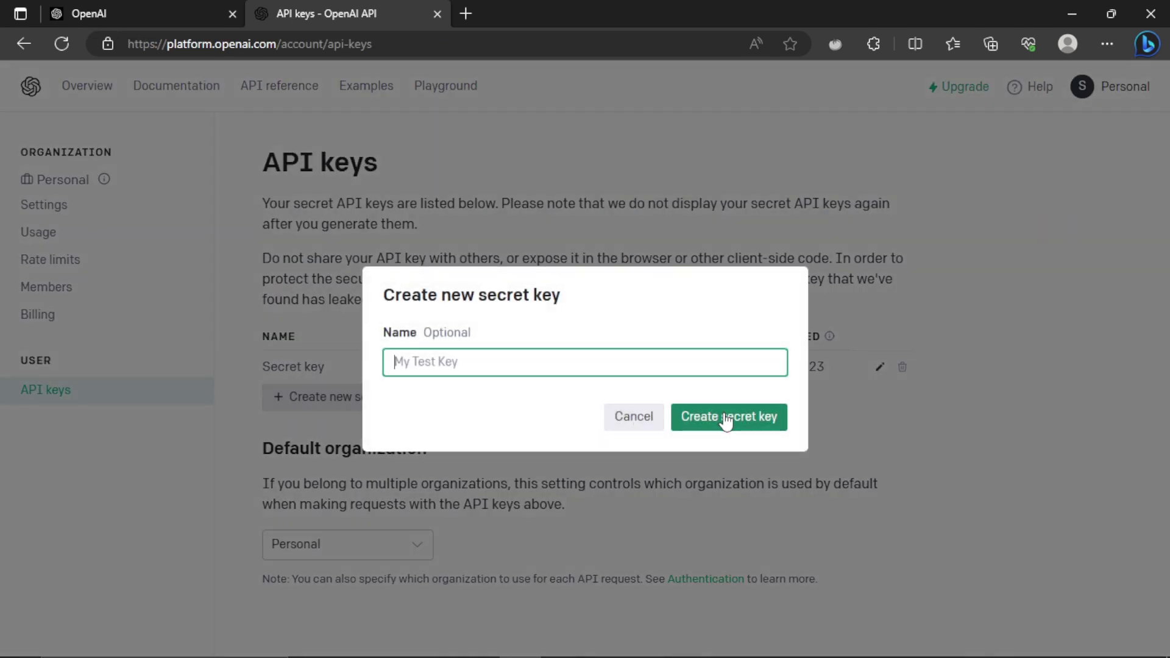
left_click(686, 418)
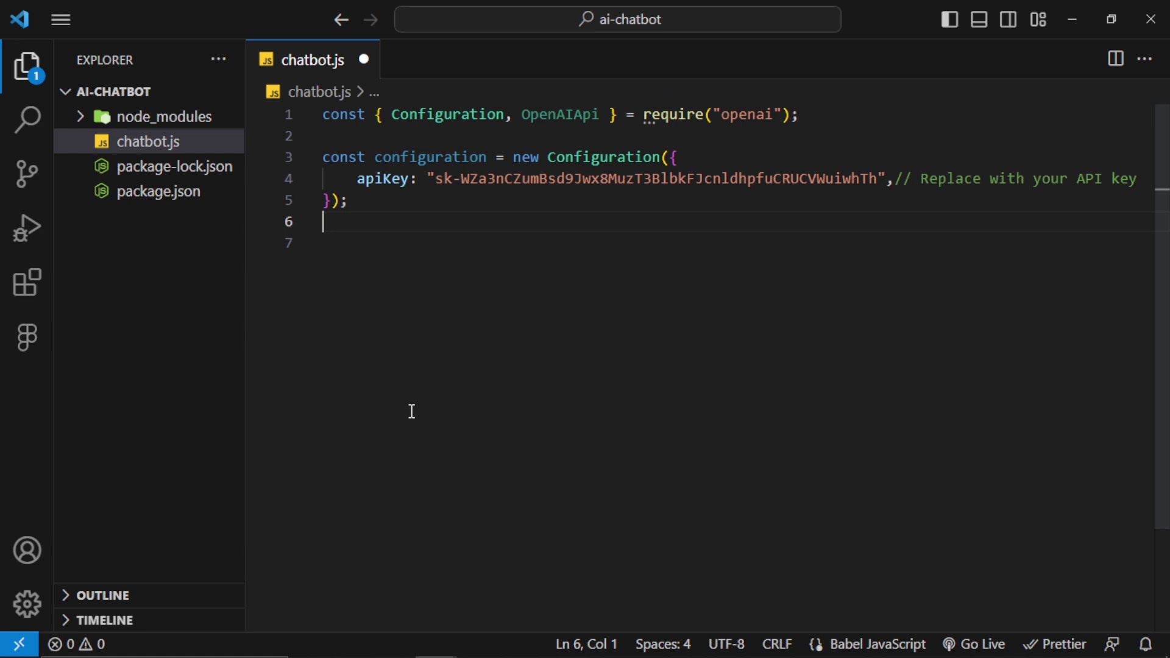
type("const openai")
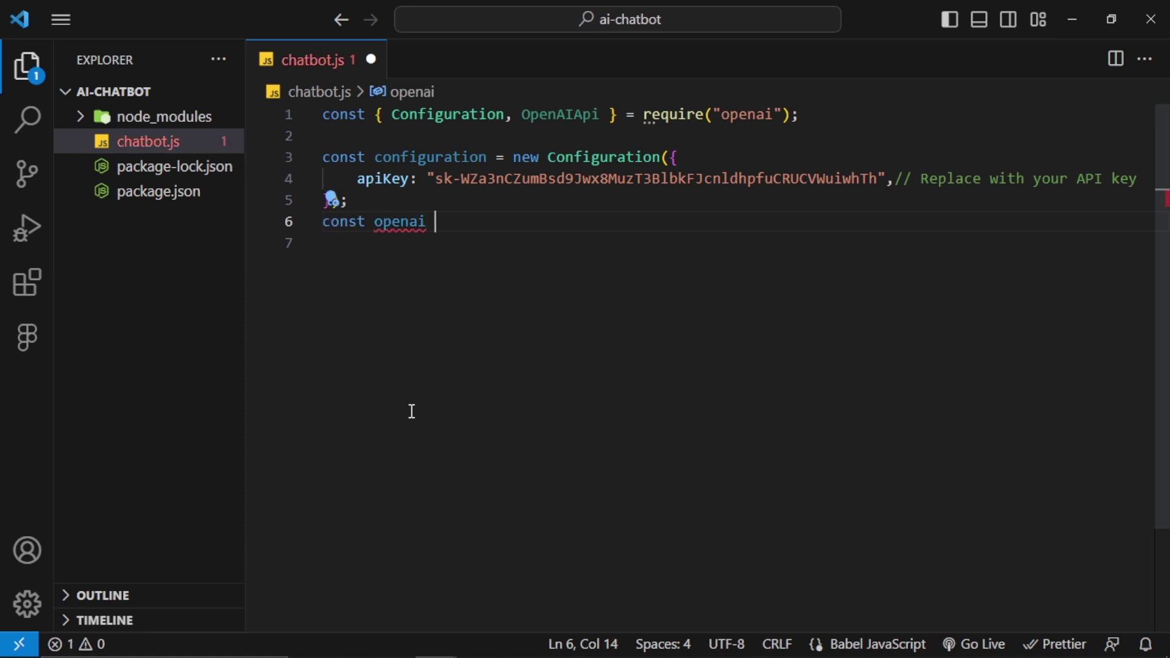
type(" = new OpenAIApi(configuration);")
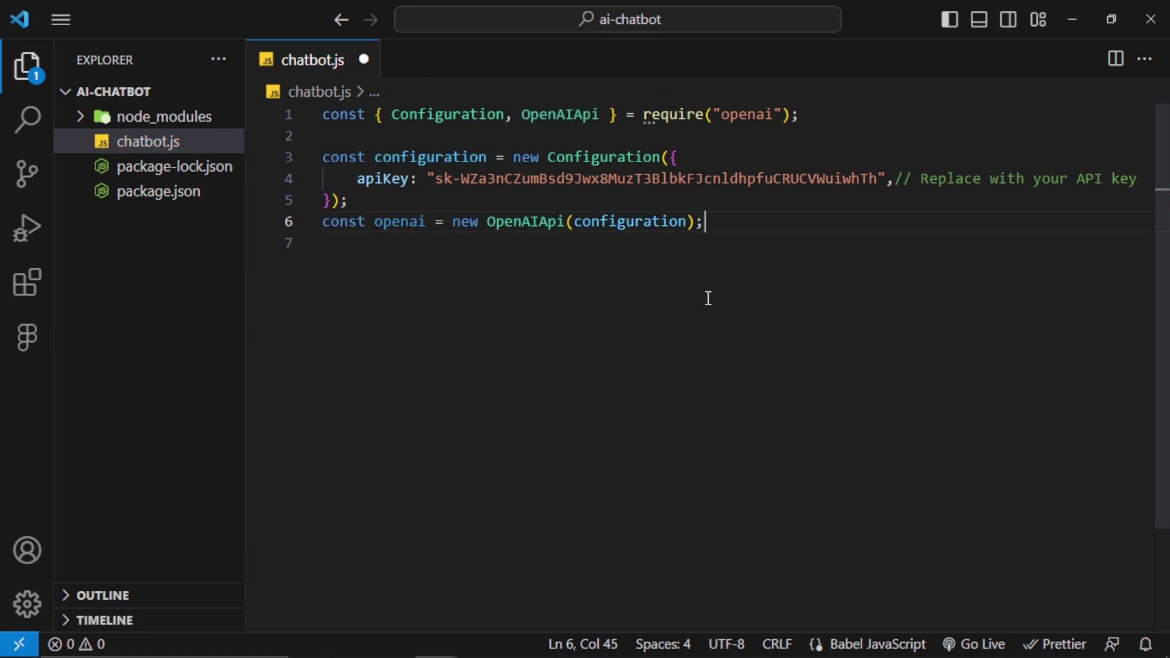
Add the async simpleChatbot function shell with an indented body.
key("Return")
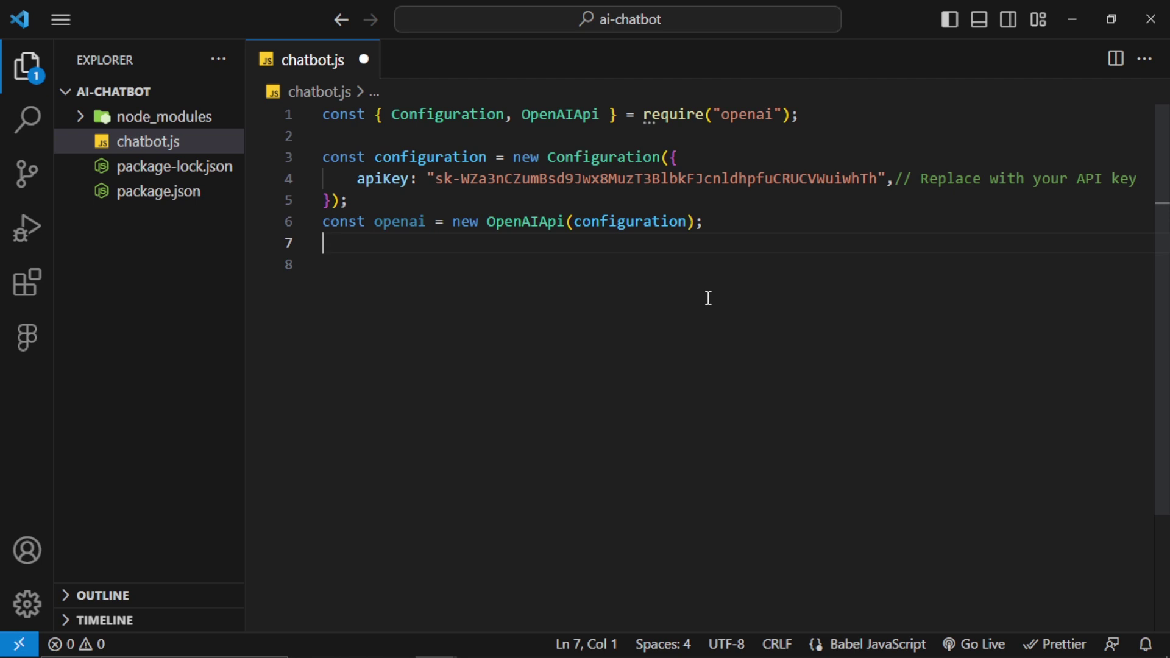
key("Return")
type("const simpleChatbot = async () => {")
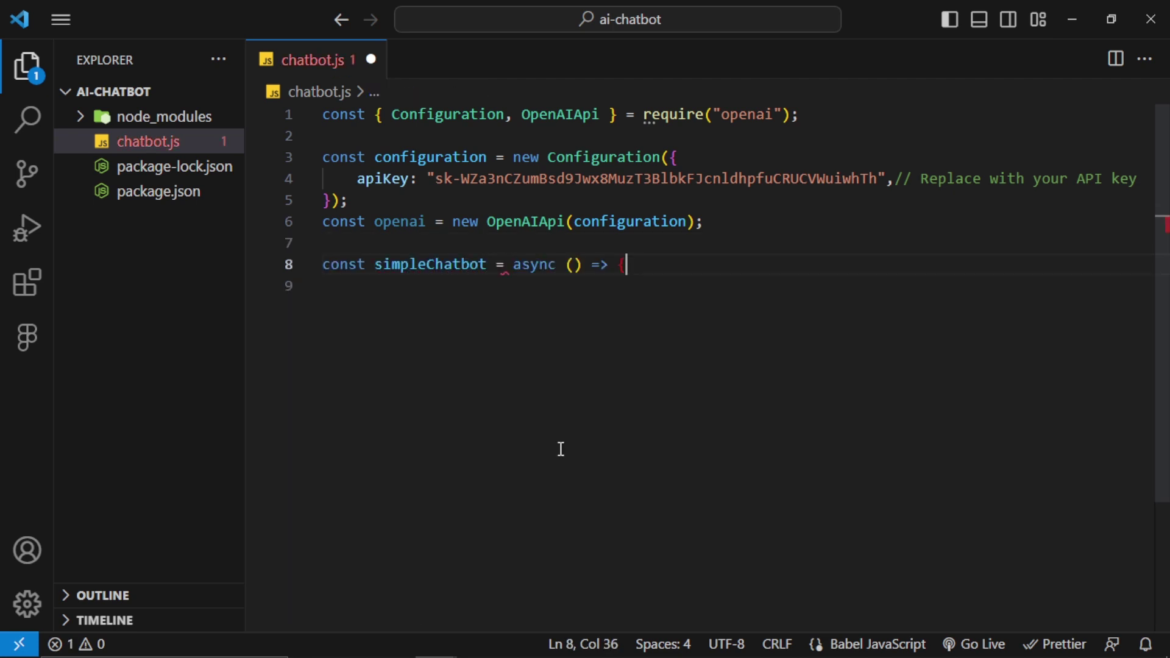
key("Return")
key("Return")
type("}")
left_click(403, 288)
key("Tab")
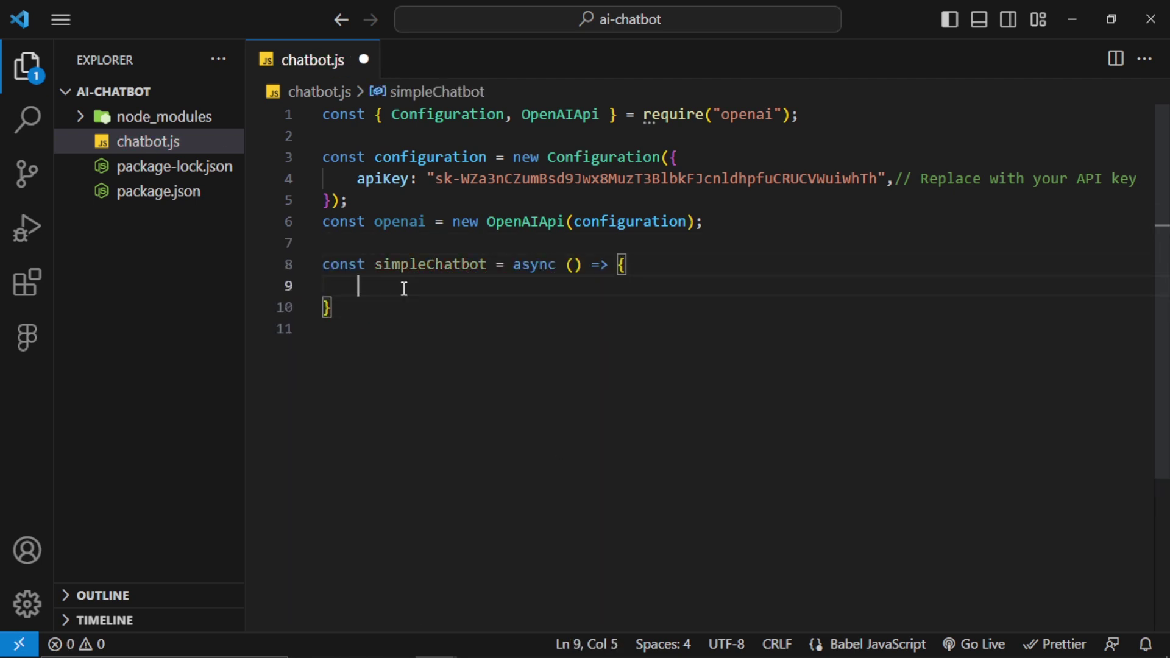
type("let chatPrompt = \"What is openai?\";")
key("Return")
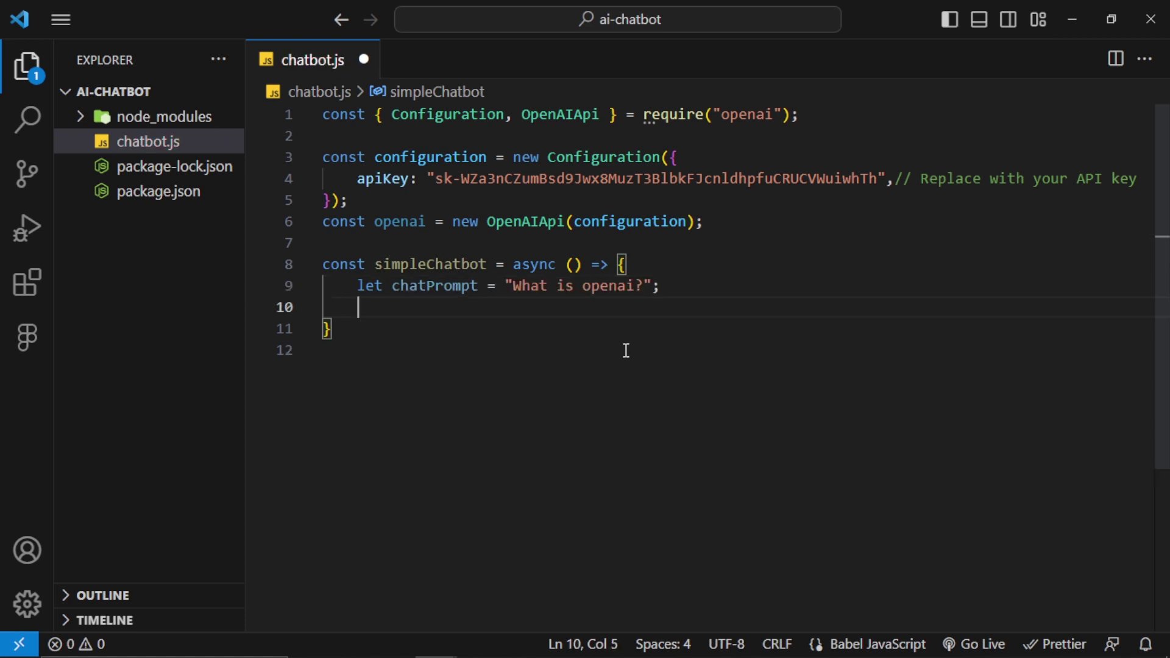
type("await openai.createChatCompletion({")
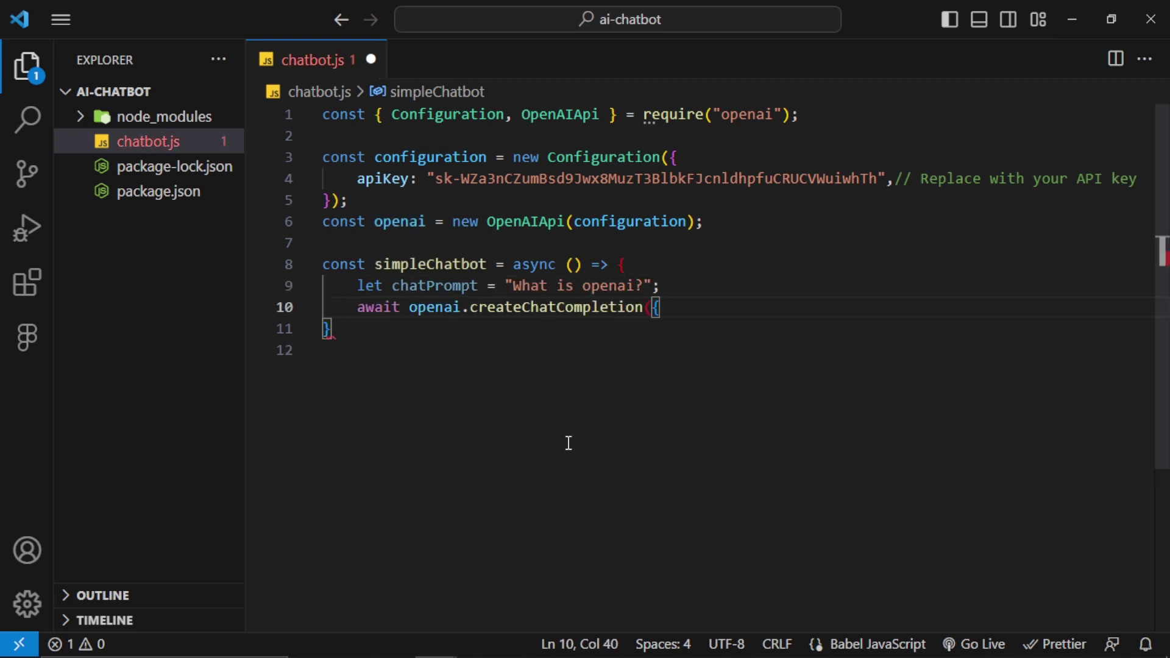
Write the awaited createChatCompletion request with model gpt-3.5-turbo and the user message.
key("Return")
key("Return")
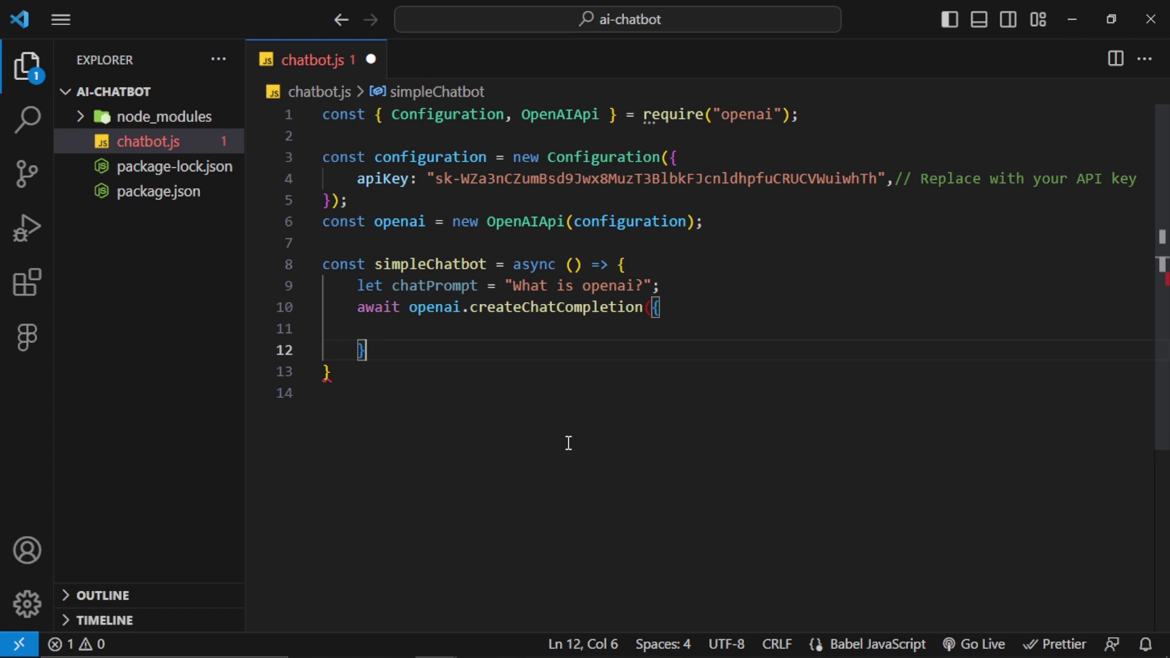
type(")")
left_click(454, 332)
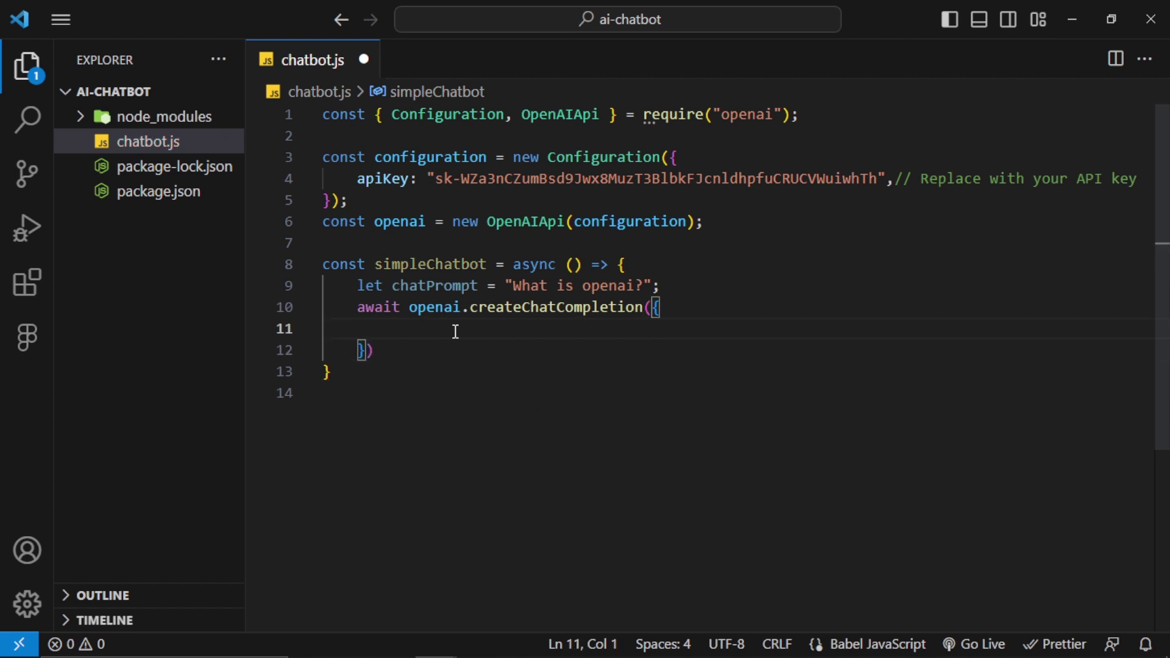
type("model: \"gpt-3.5-turbo\",")
key("Return")
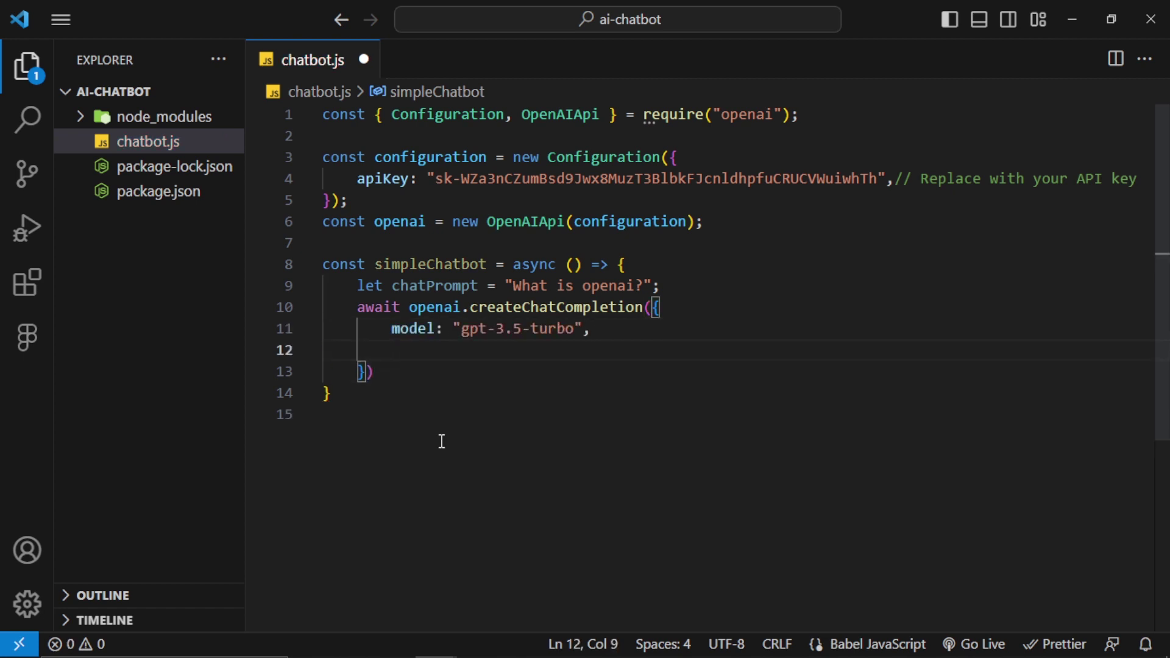
type("messages: [{ role: \"user\", content: chatPrompt }]")
left_click(357, 307)
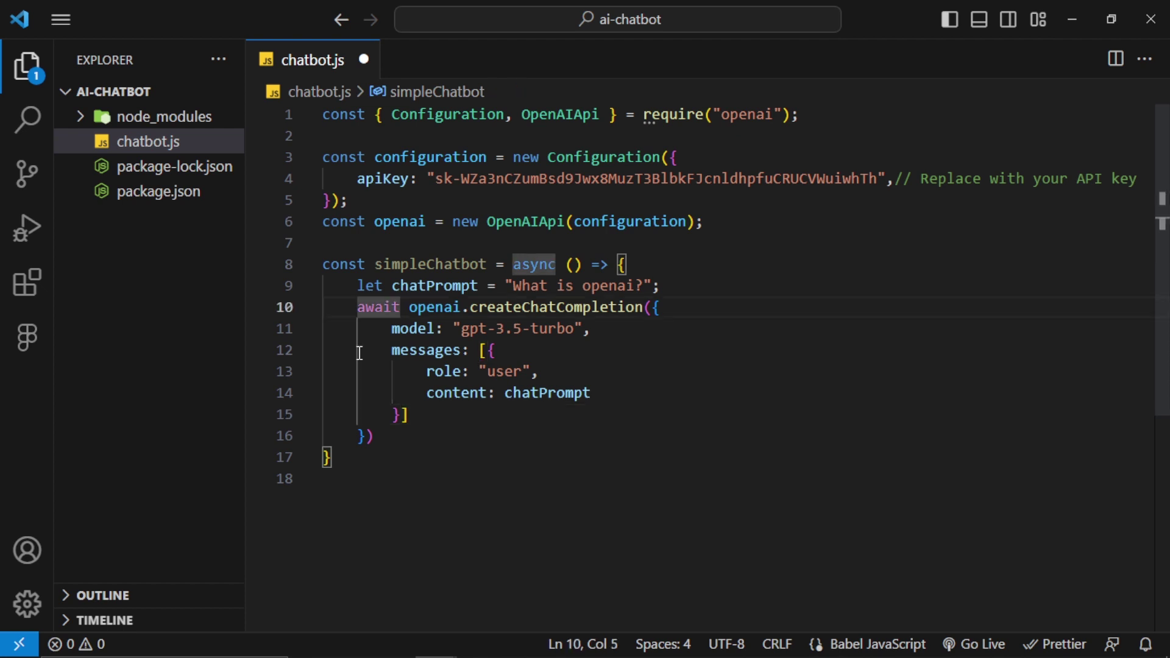
type("const chatResponse =")
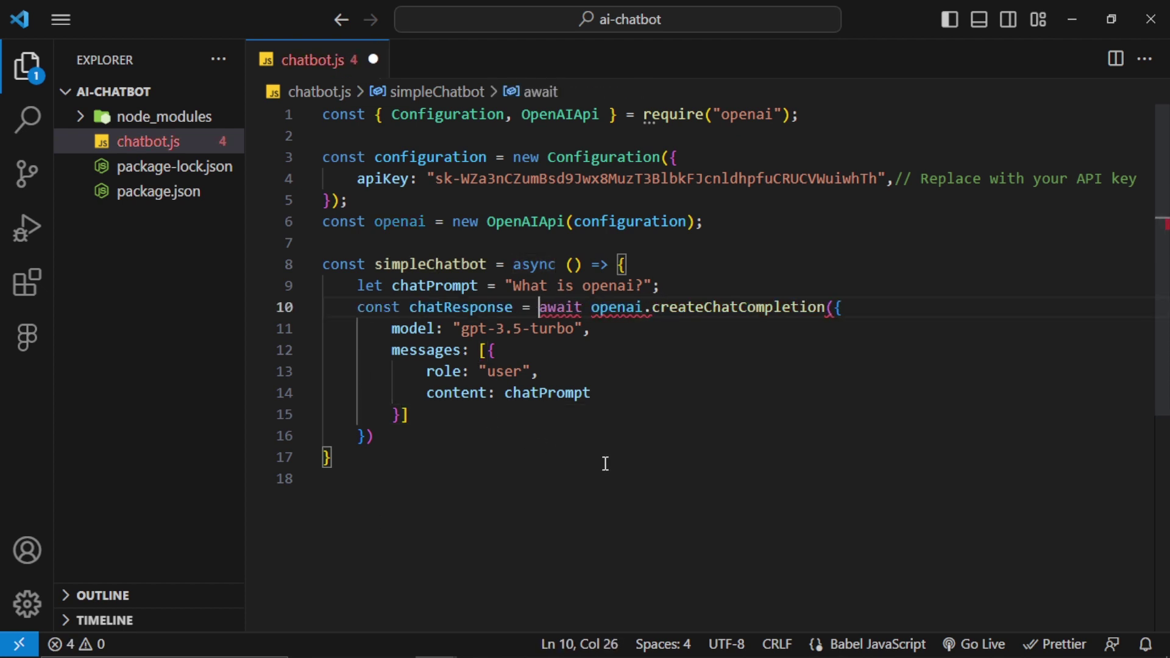
left_click(382, 436)
type(";")
key("Return")
key("Return")
type("console.log(")
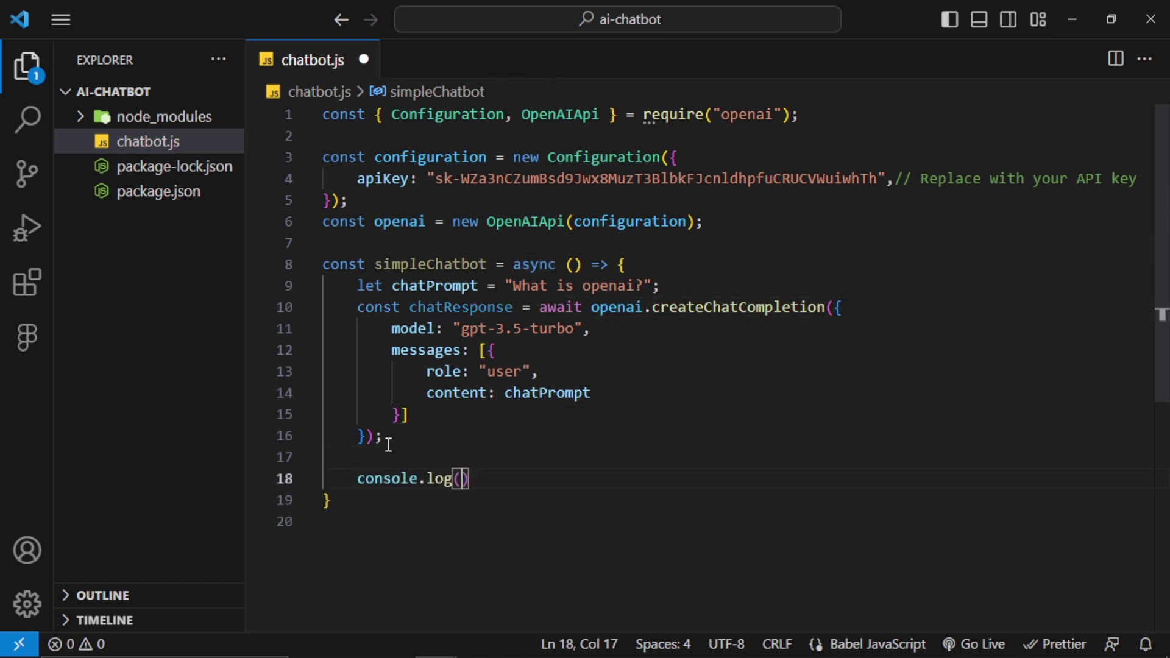
type("chatResponse.data")
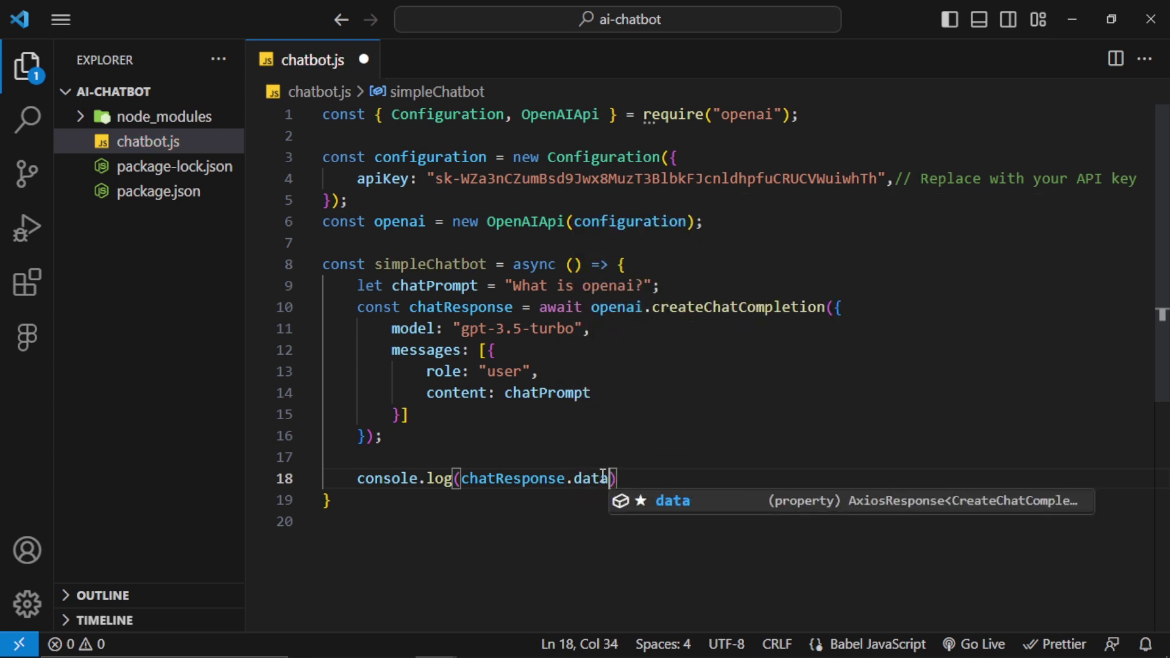
type(");")
Log chatResponse.data, call simpleChatbot() below the function, and save chatbot.js.
left_click(413, 503)
type(";")
key("Return")
key("Return")
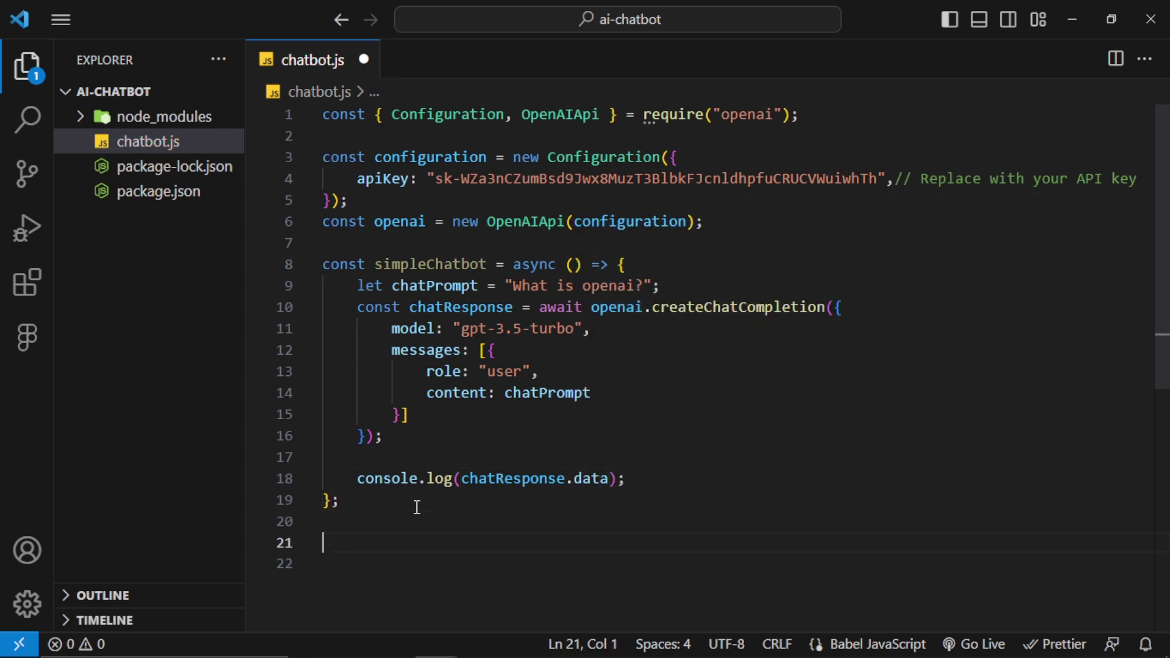
type("simple")
key("Tab")
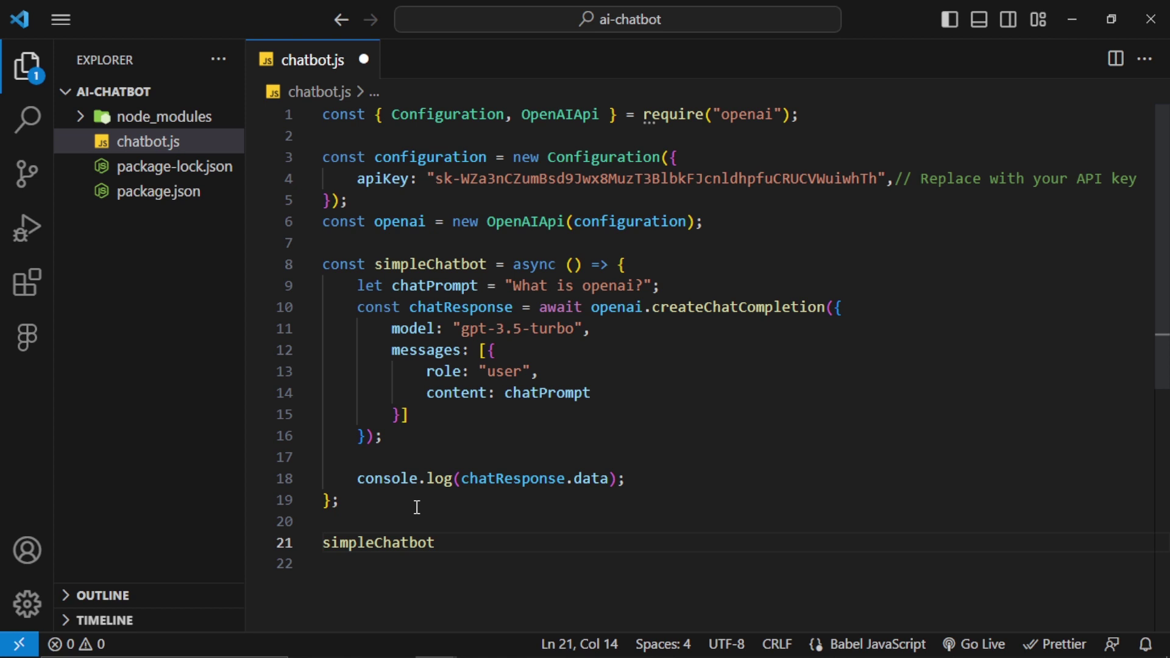
type("(")
left_click(412, 507)
key("ctrl+s")
Run node chatbot.js and inspect the printed completion object's choices message.
key("ctrl+grave")
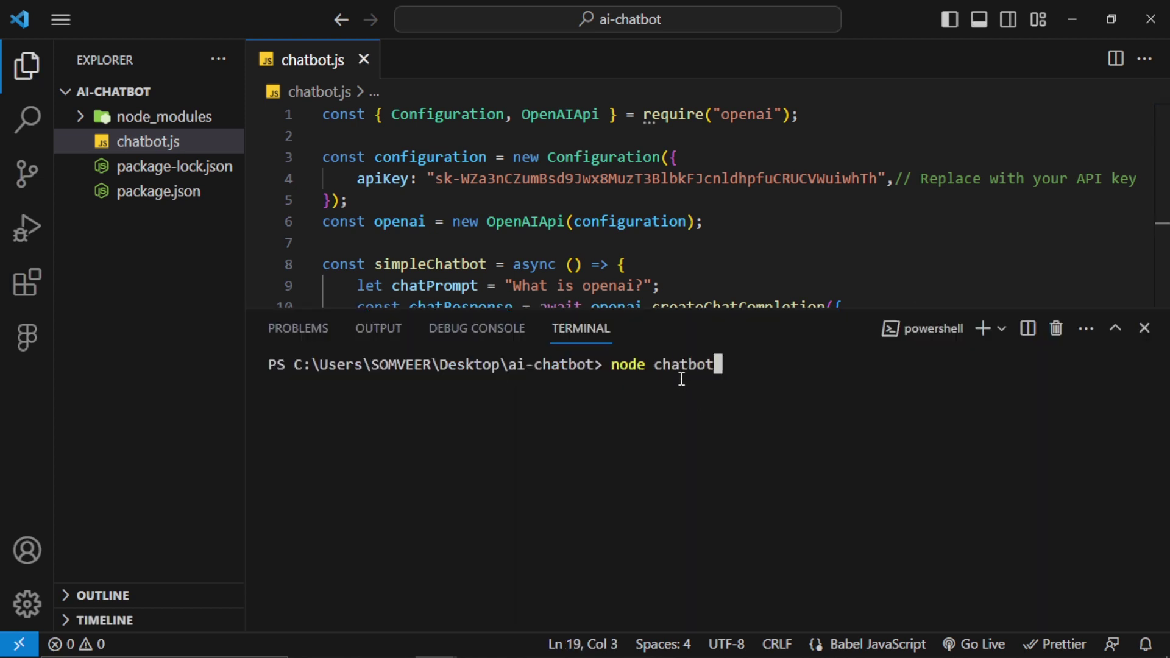
key("Return")
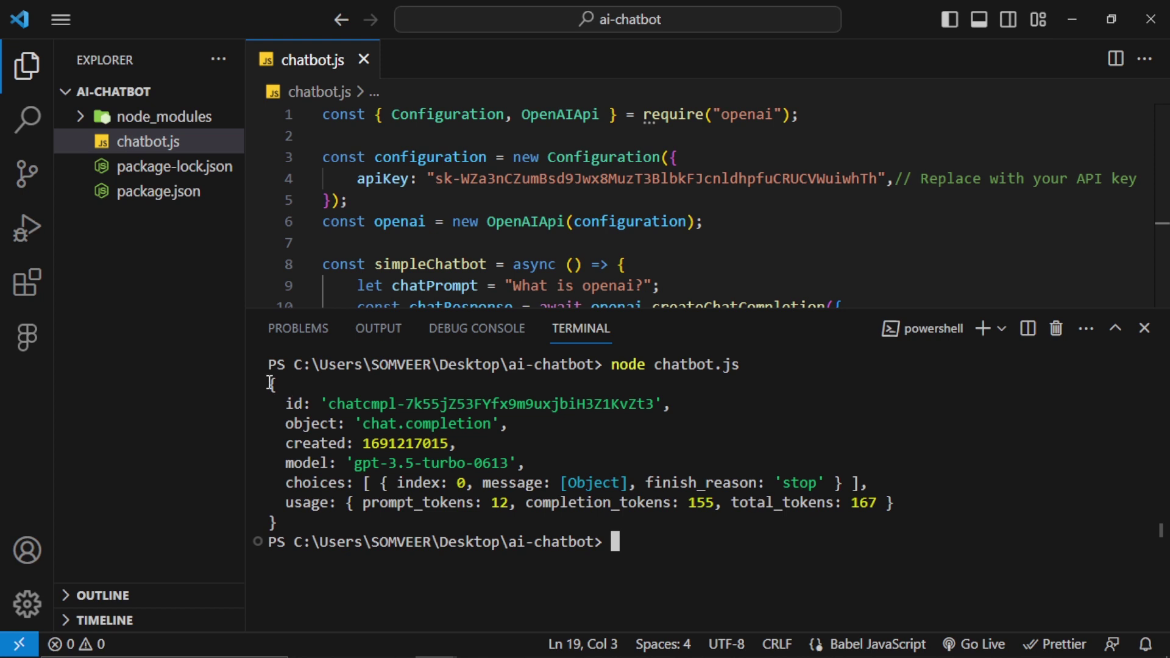
left_click_drag(270, 383, 282, 523)
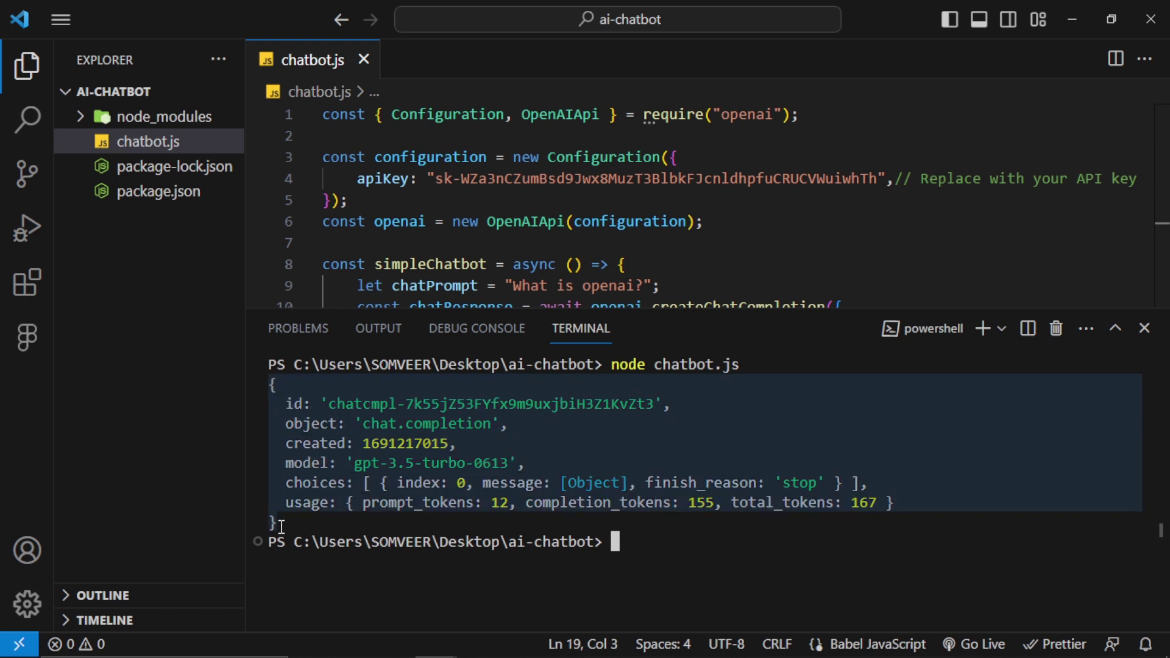
key("ctrl+c")
double_click(534, 483)
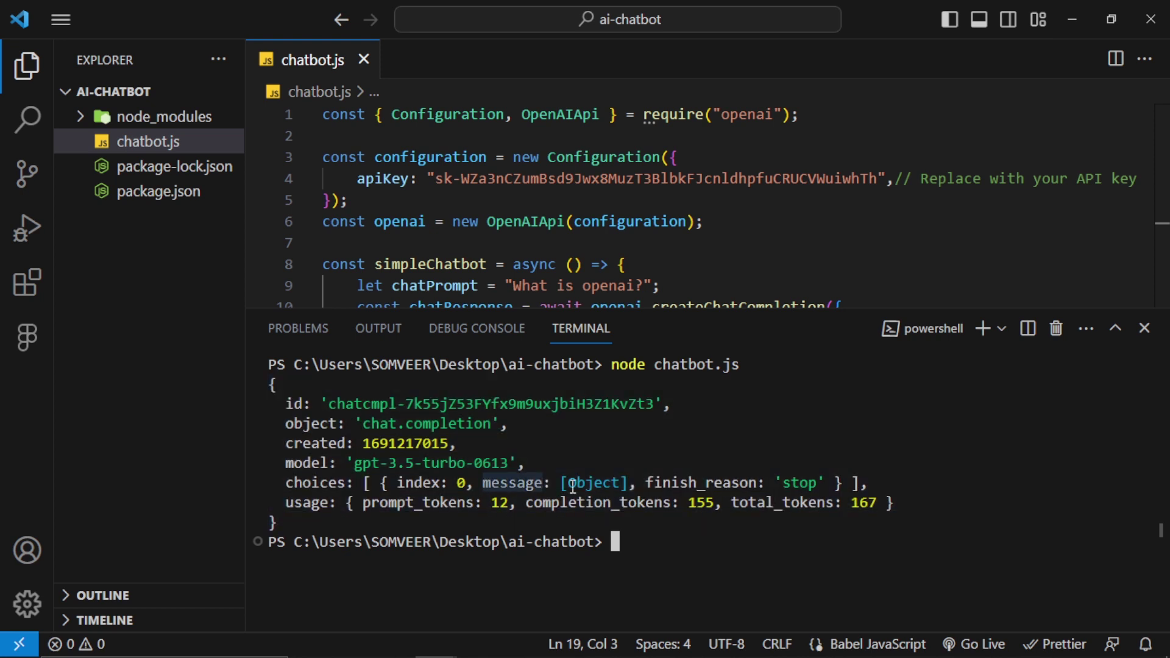
type(".choices[0].message.content);")
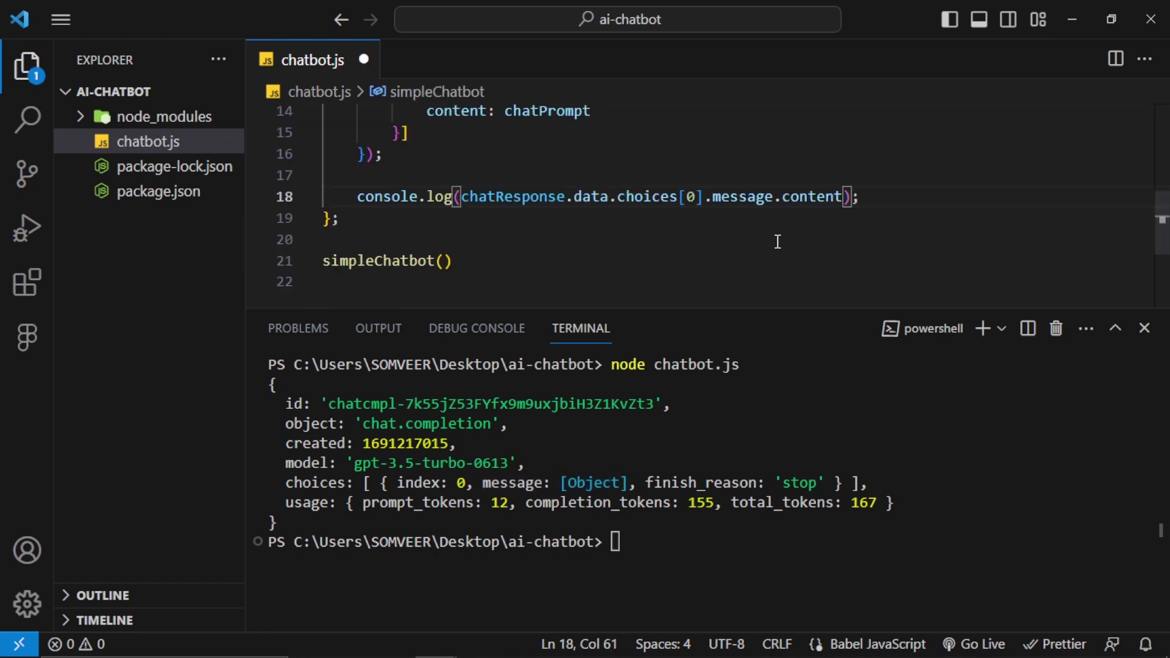
Save and run chatbot.js to print the model's answer about OpenAI.
key("ctrl+s")
left_click(639, 542)
type("node chatbot.js")
key("Return")
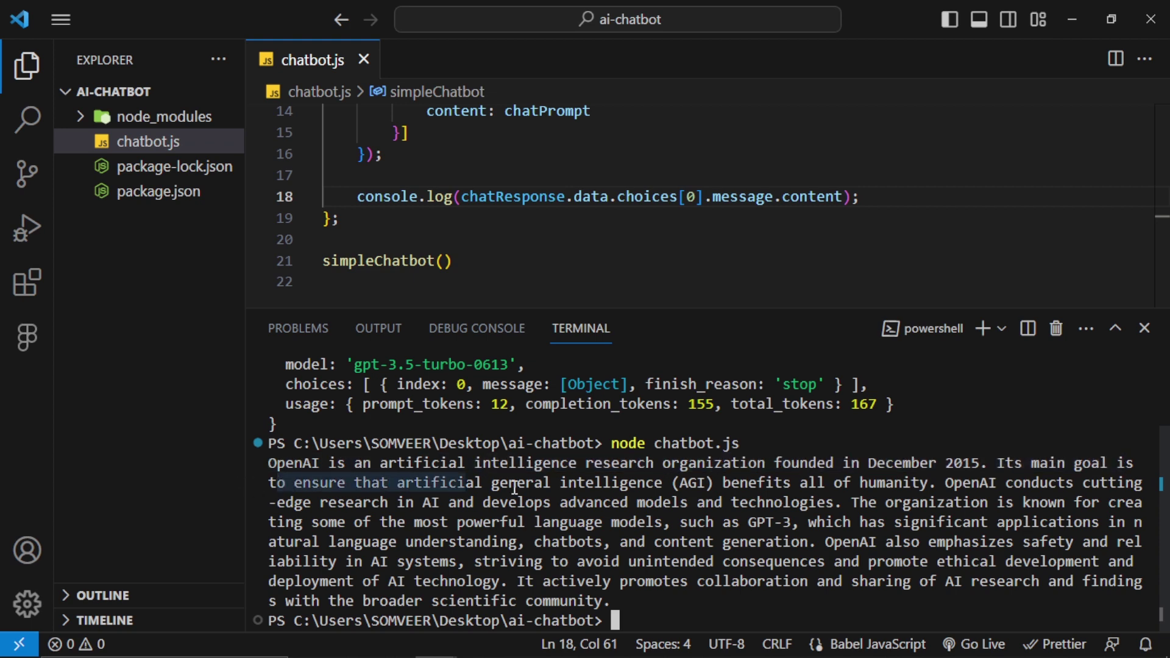
type("Programming roadmap for a beginner.")
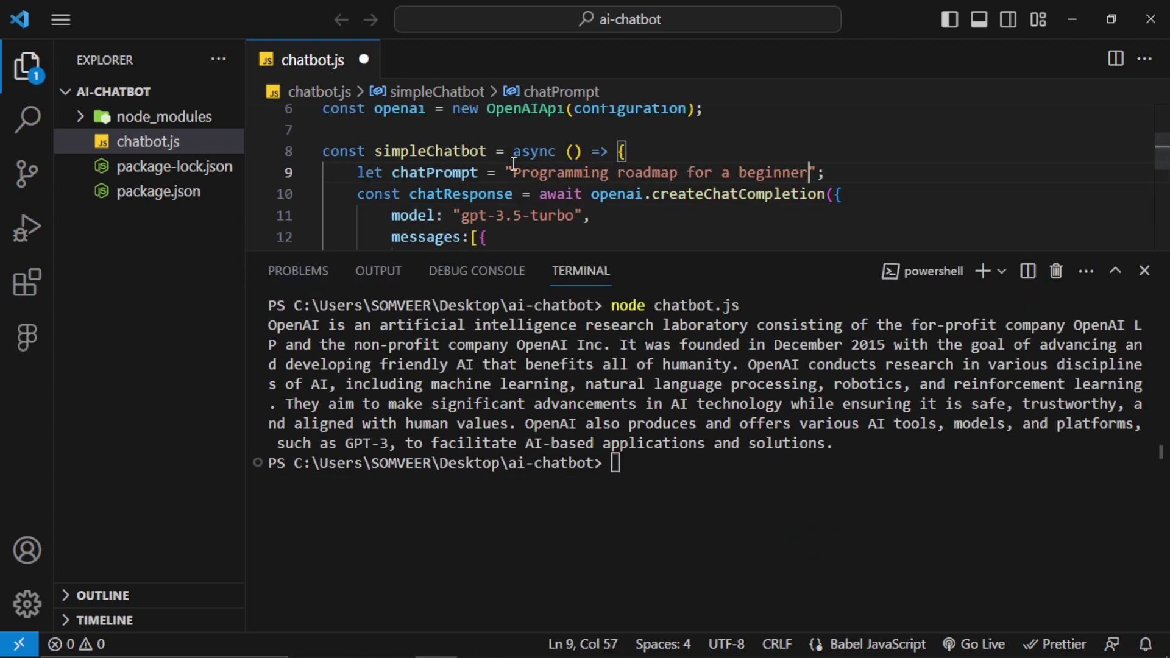
Save the 'Programming roadmap for a beginner.' prompt and rerun node chatbot.js.
key("ctrl+s")
left_click(723, 472)
type("node chatbot.js")
key("Return")
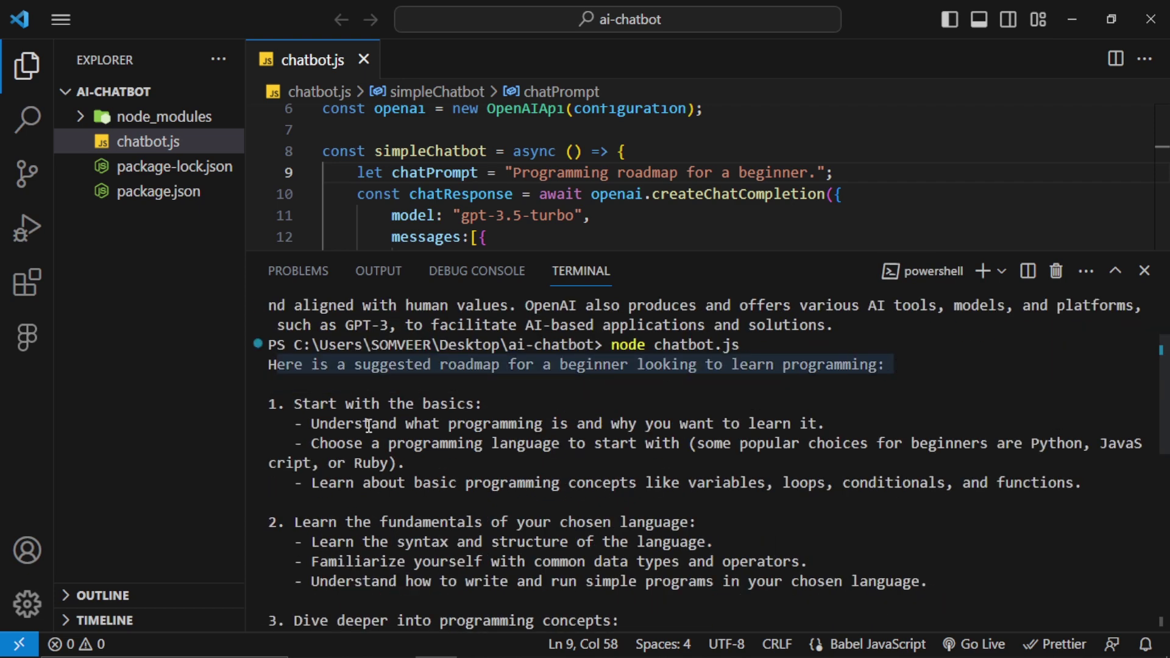
scroll(302, 523, "down", 4)
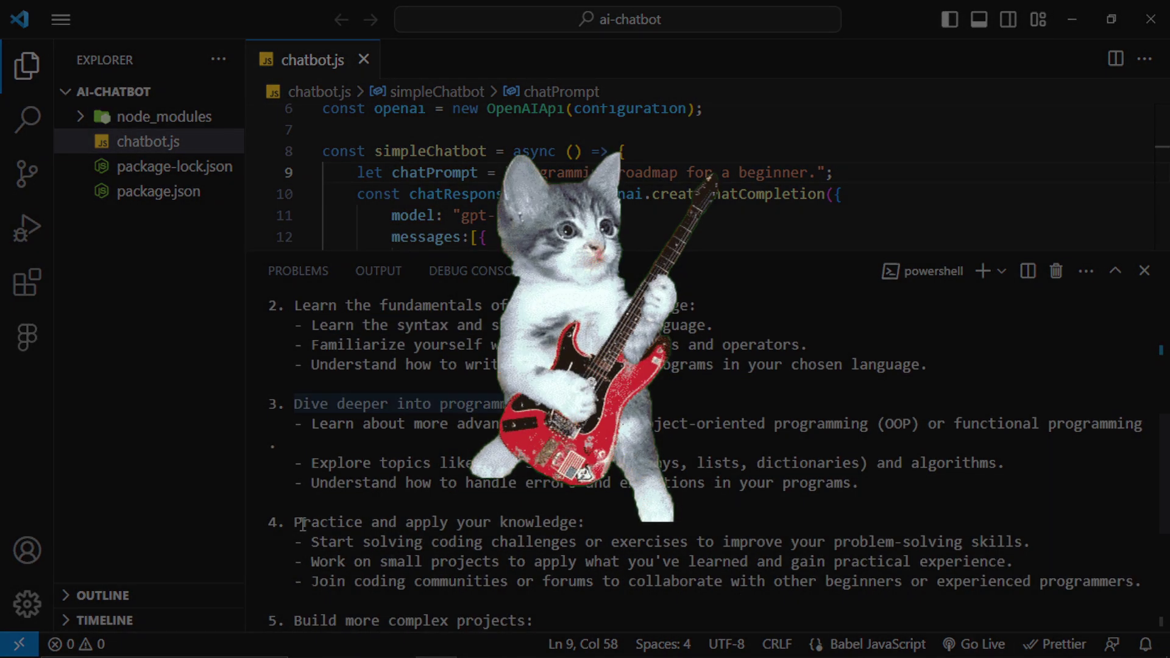